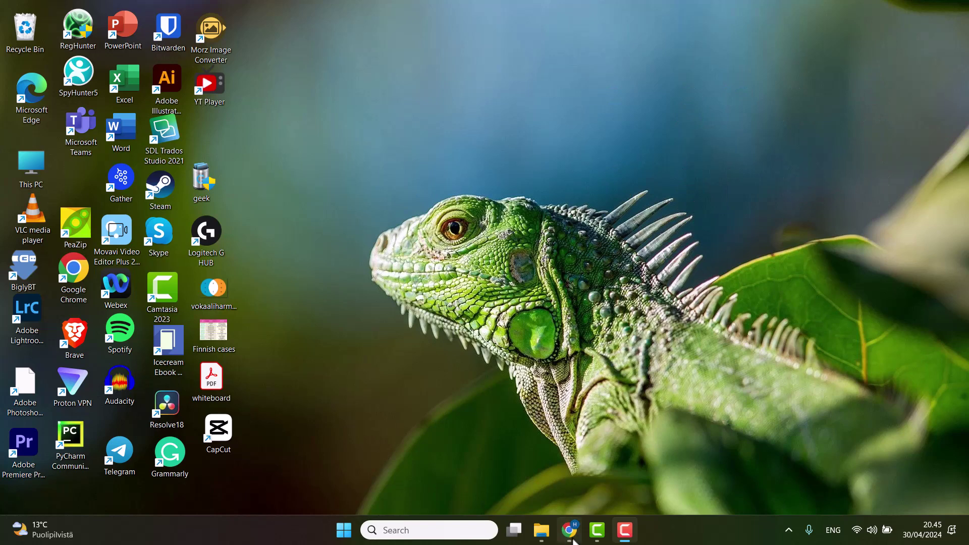
# Step: Bring back the Redfox dictionary and search 'mother' from English to Finnish
pyautogui.moveTo(574, 542)
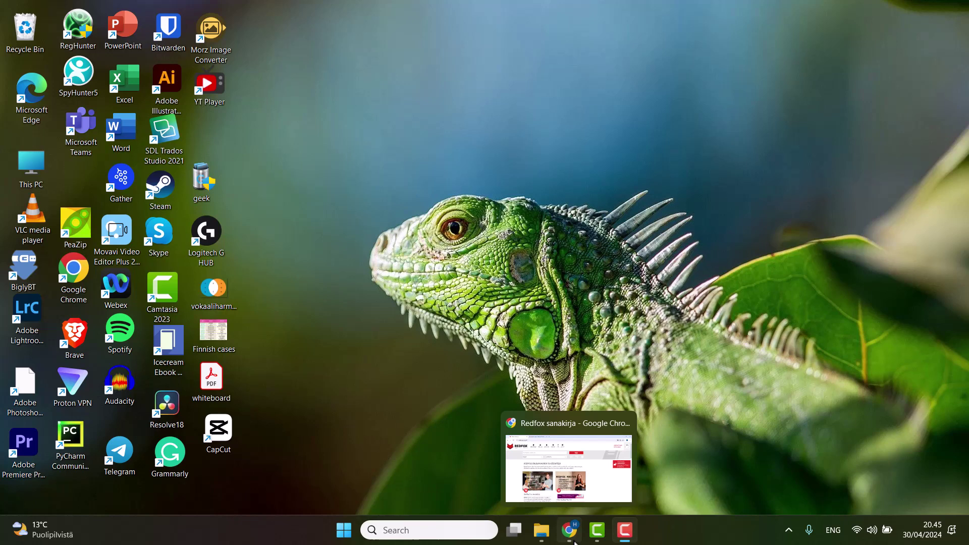
pyautogui.click(574, 542)
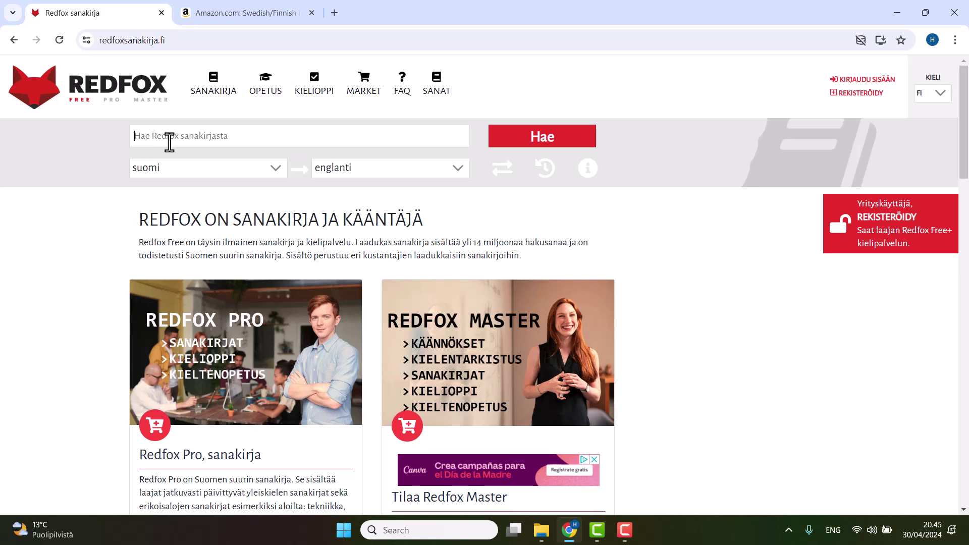
pyautogui.click(508, 172)
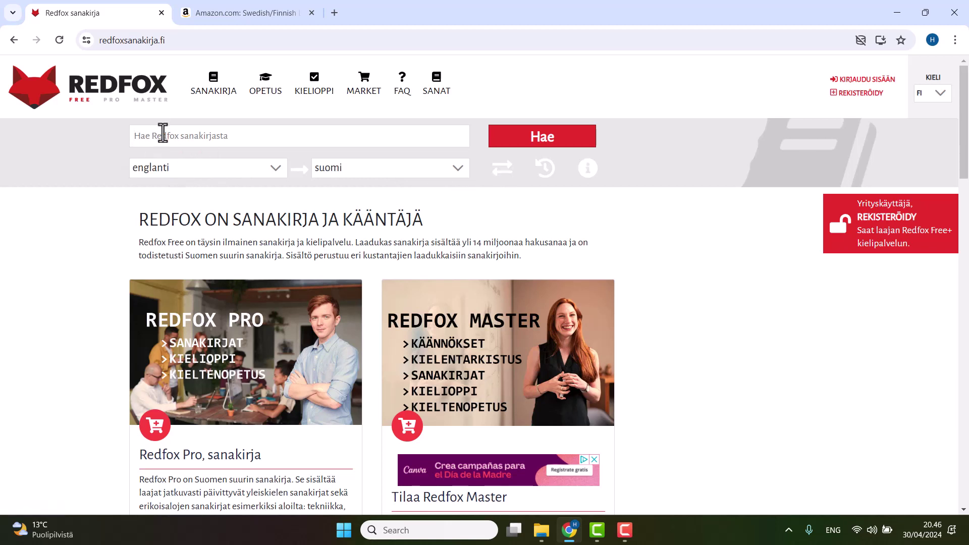
pyautogui.write('mother')
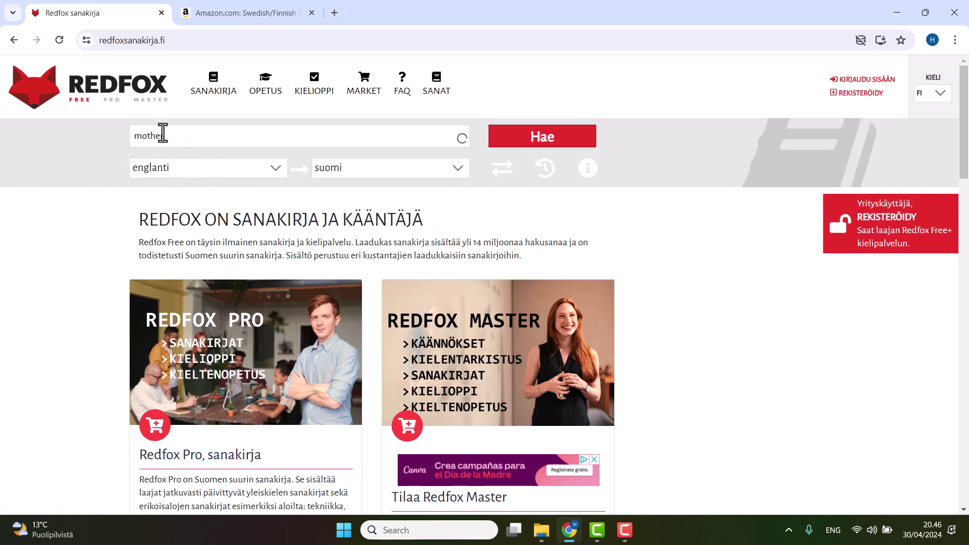
pyautogui.click(513, 151)
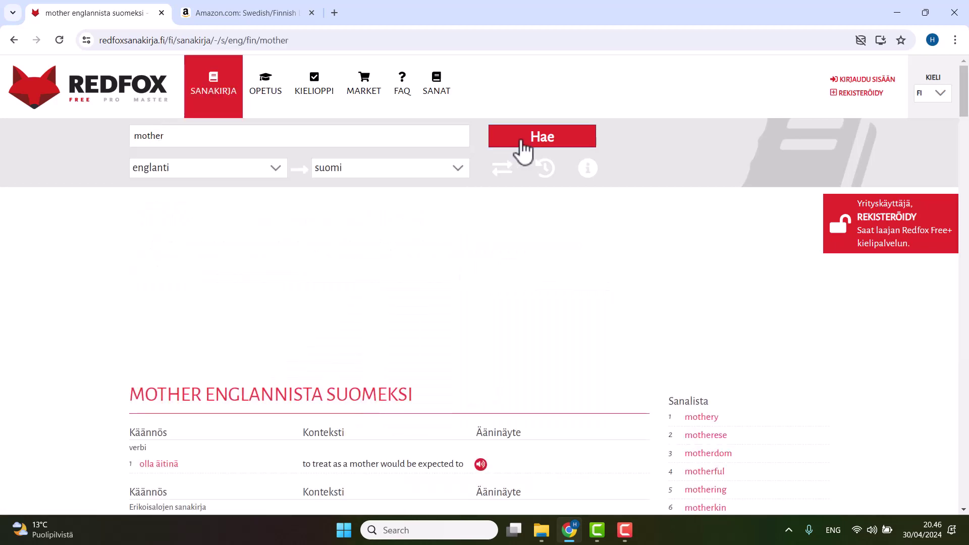
# Step: Open the Finnish entry äiti, select its ä, and minimise the browser
pyautogui.scroll(-3, 256, 311)
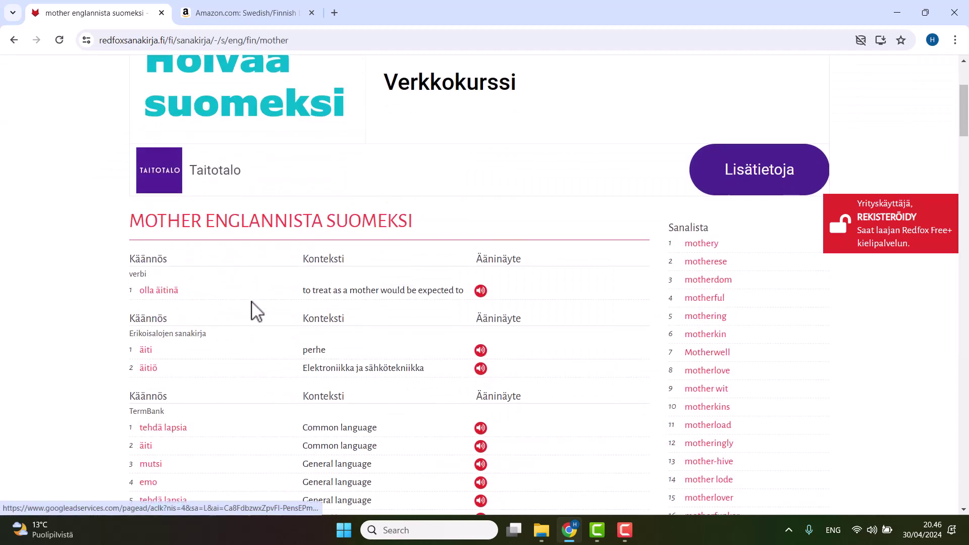
pyautogui.click(149, 351)
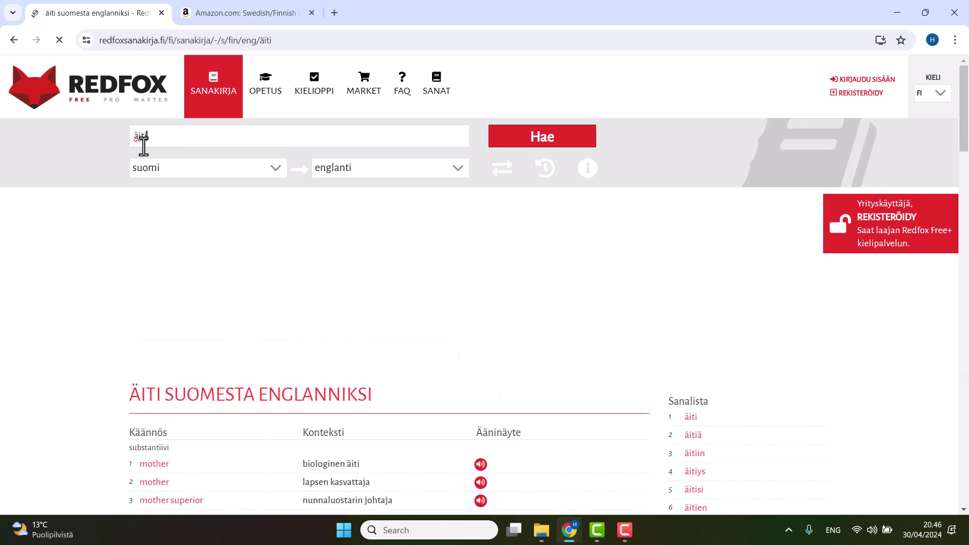
pyautogui.moveTo(139, 140); pyautogui.dragTo(130, 143)
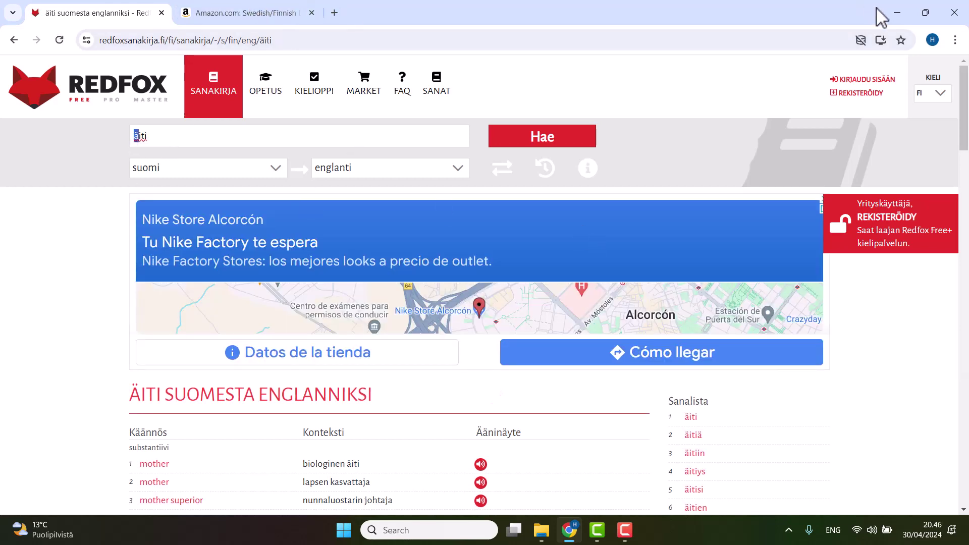
pyautogui.click(893, 14)
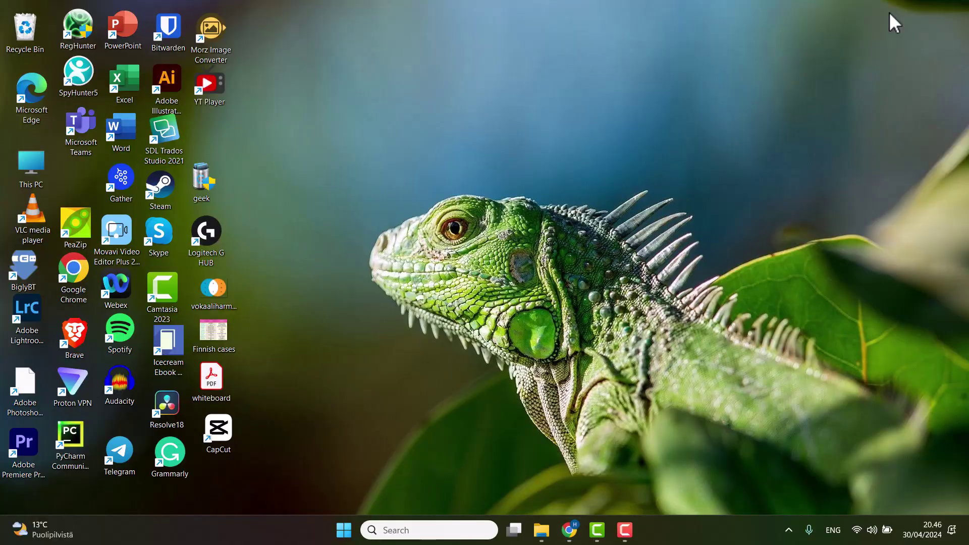
# Step: Create a new desktop text document named notes and open it in Notepad
pyautogui.rightClick(525, 147)
pyautogui.moveTo(573, 255)
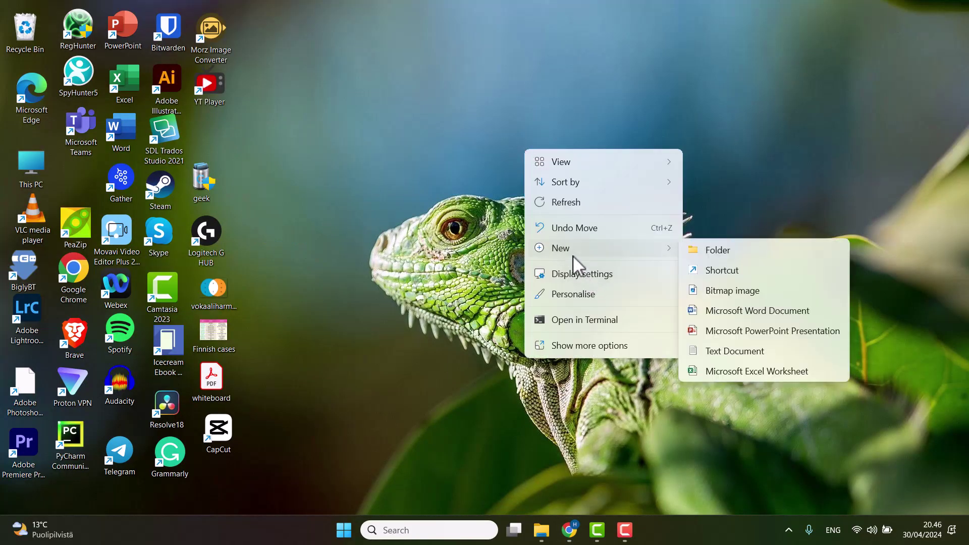
pyautogui.click(717, 351)
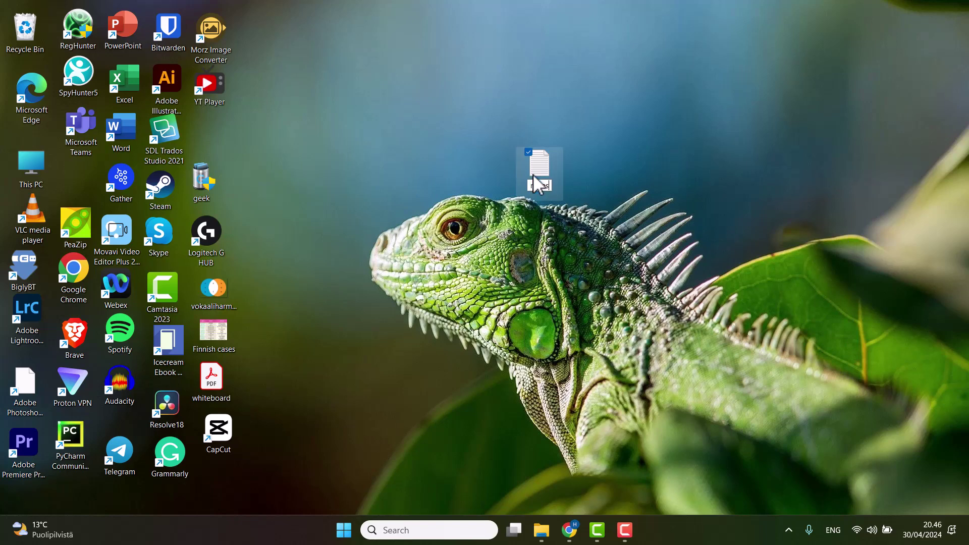
pyautogui.doubleClick(539, 177)
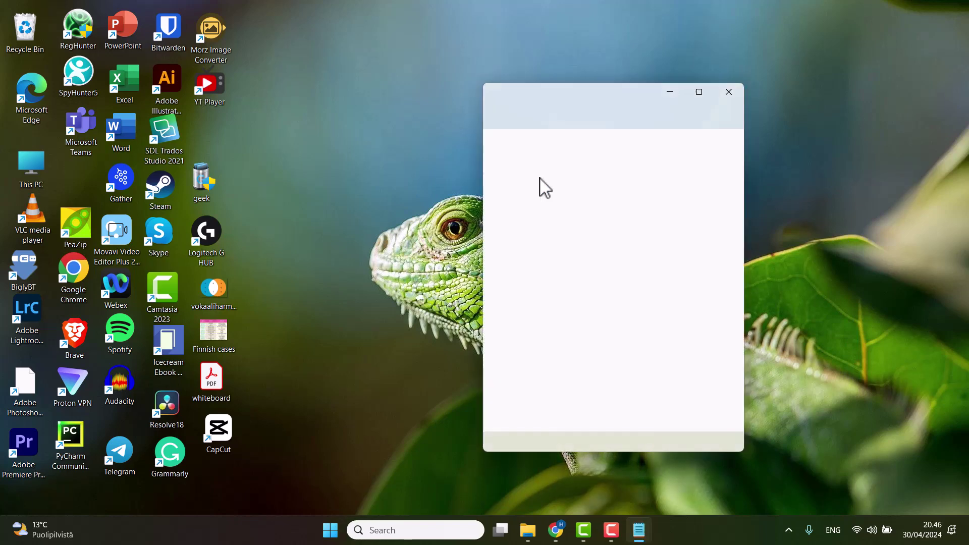
# Step: Type ä in the notes, then search the dictionary for 'night' from English to Finnish
pyautogui.write('ä')
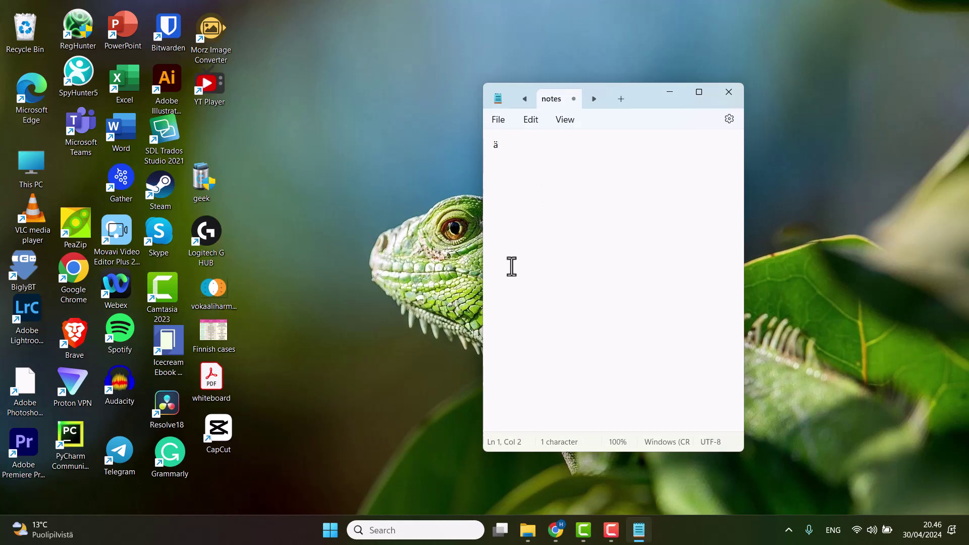
pyautogui.click(555, 529)
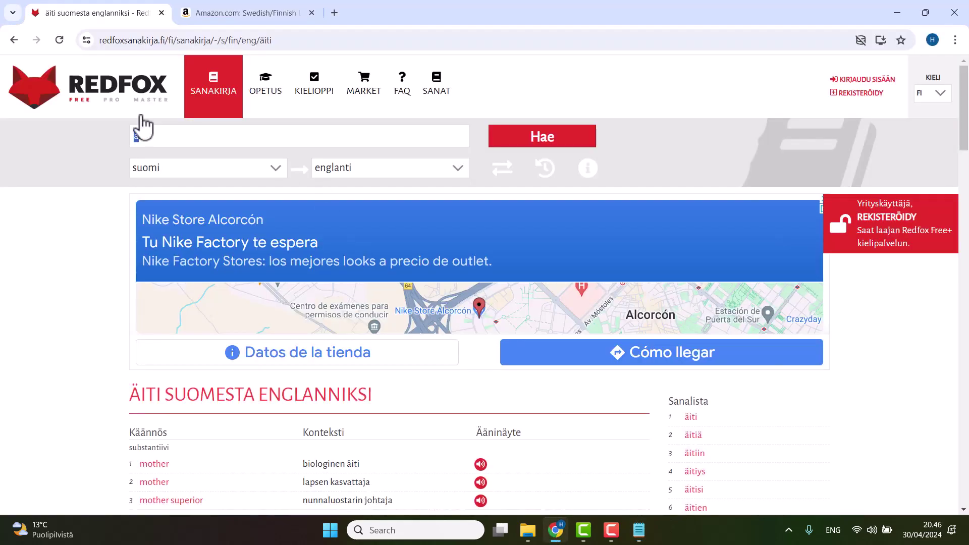
pyautogui.moveTo(136, 132); pyautogui.dragTo(153, 141)
pyautogui.press('BackSpace')
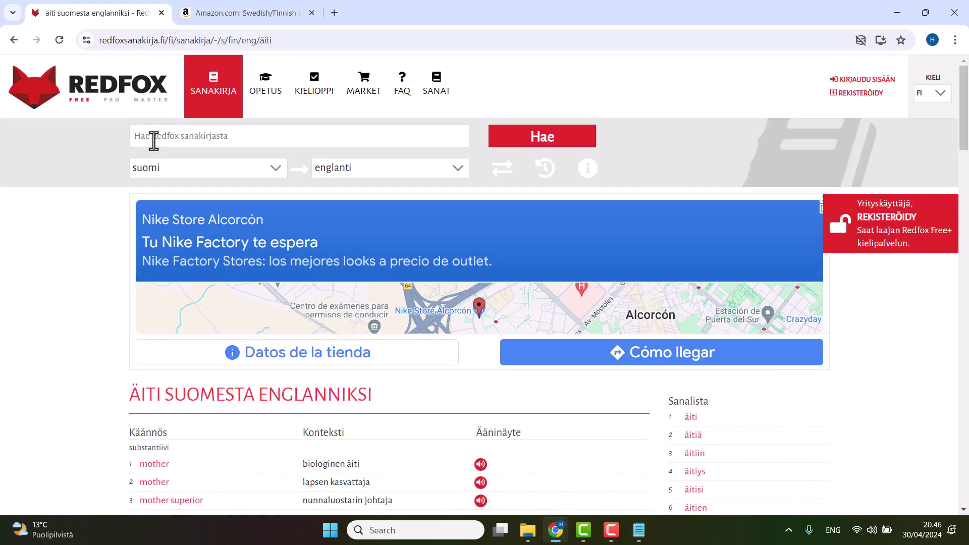
pyautogui.click(502, 170)
pyautogui.write('n')
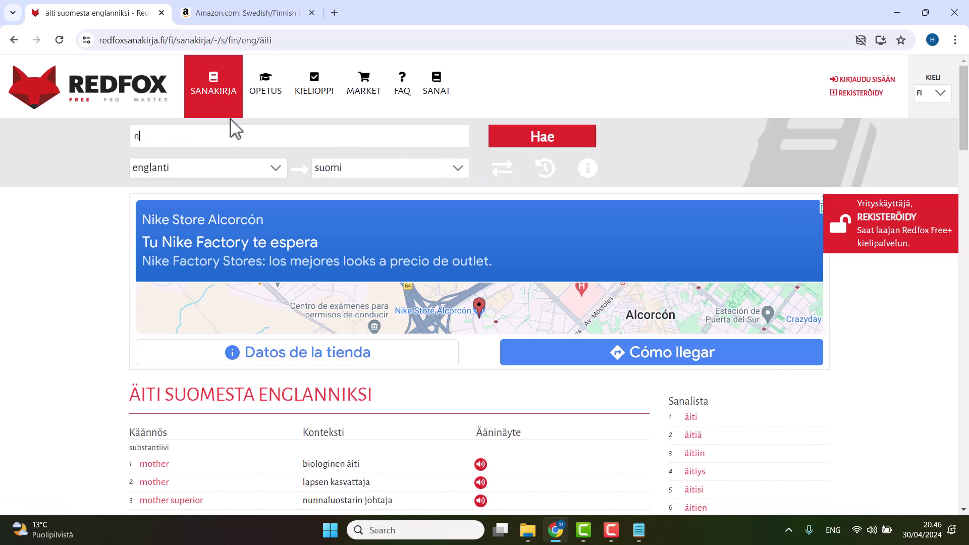
pyautogui.write('ight')
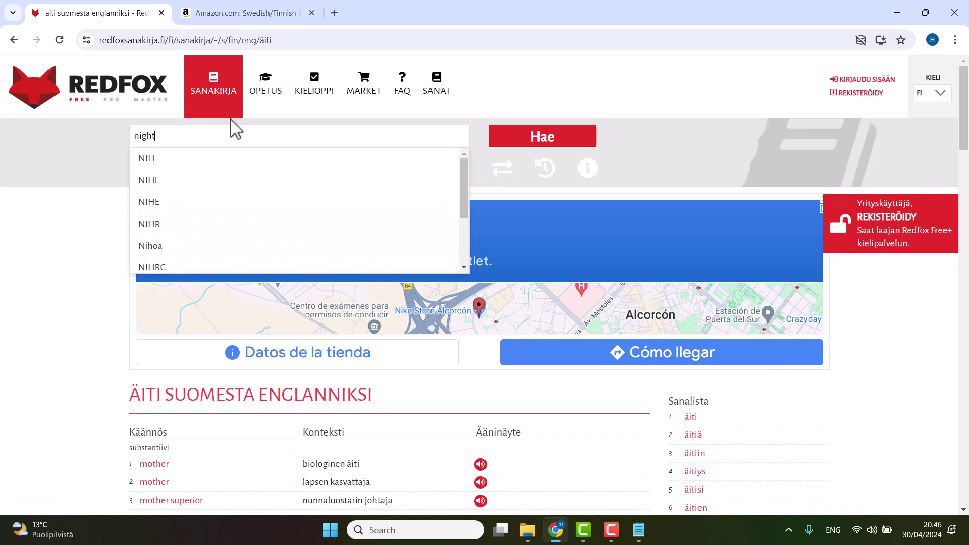
pyautogui.press('Return')
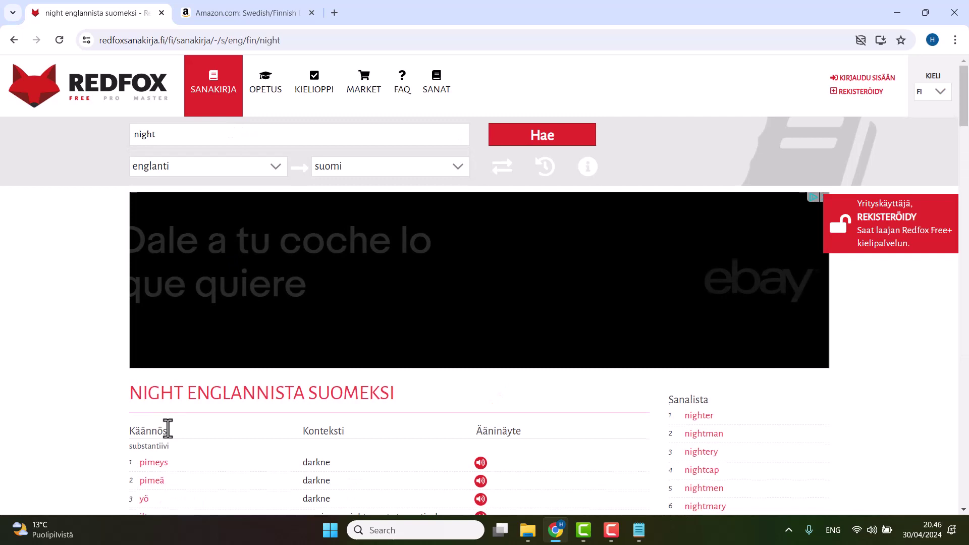
# Step: Open the yö entry and add ö on a new line in the notes
pyautogui.scroll(-5, 151, 353)
pyautogui.click(145, 329)
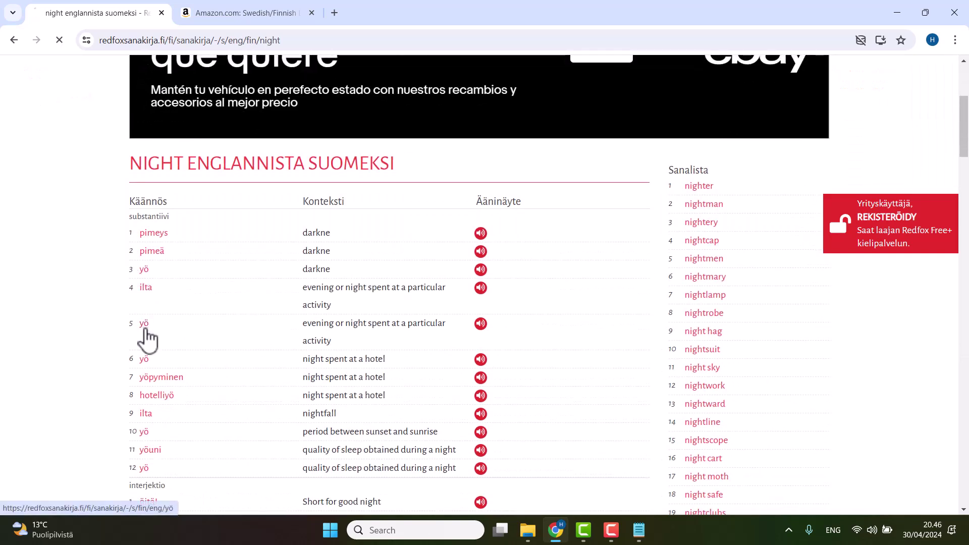
pyautogui.doubleClick(137, 136)
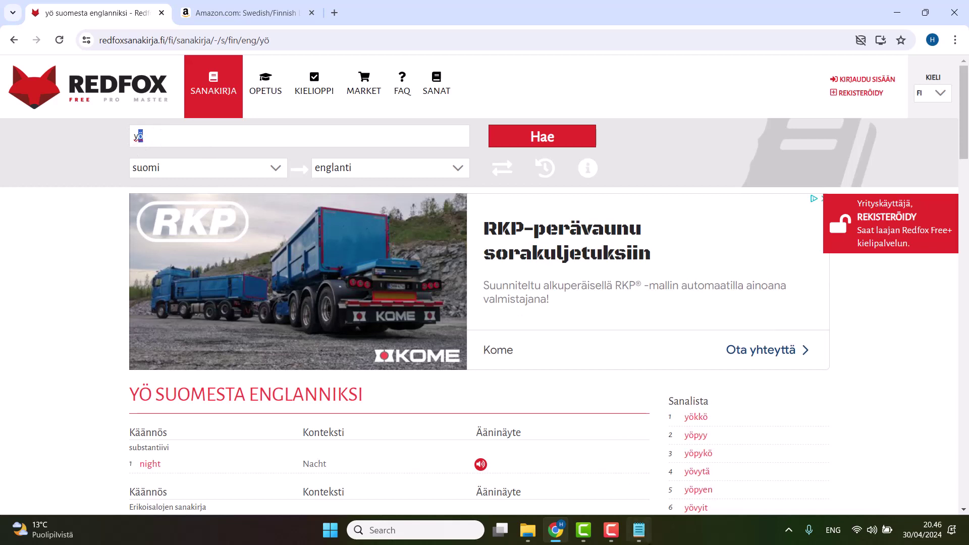
pyautogui.click(639, 530)
pyautogui.press('Return')
pyautogui.write('ö')
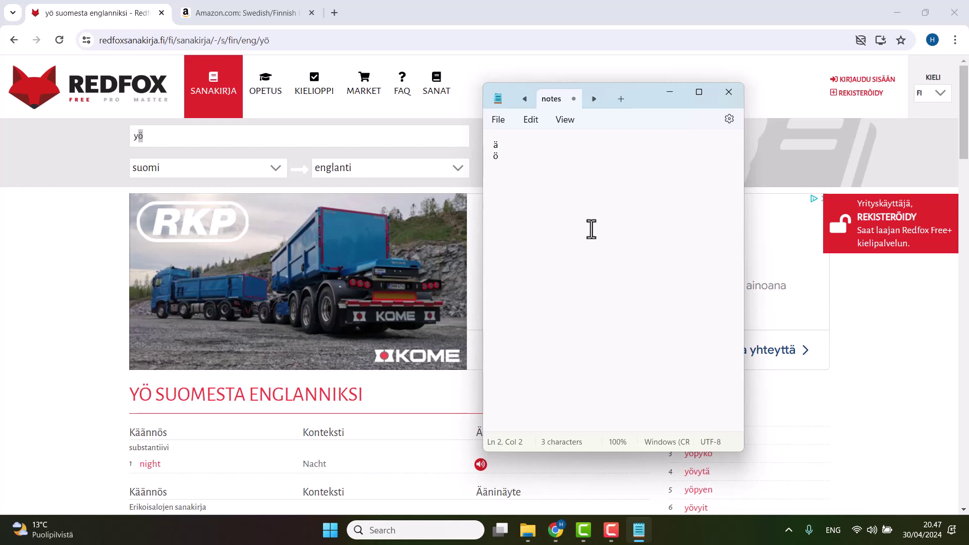
# Step: Minimise Notepad to reveal the Redfox yö entry page
pyautogui.click(669, 94)
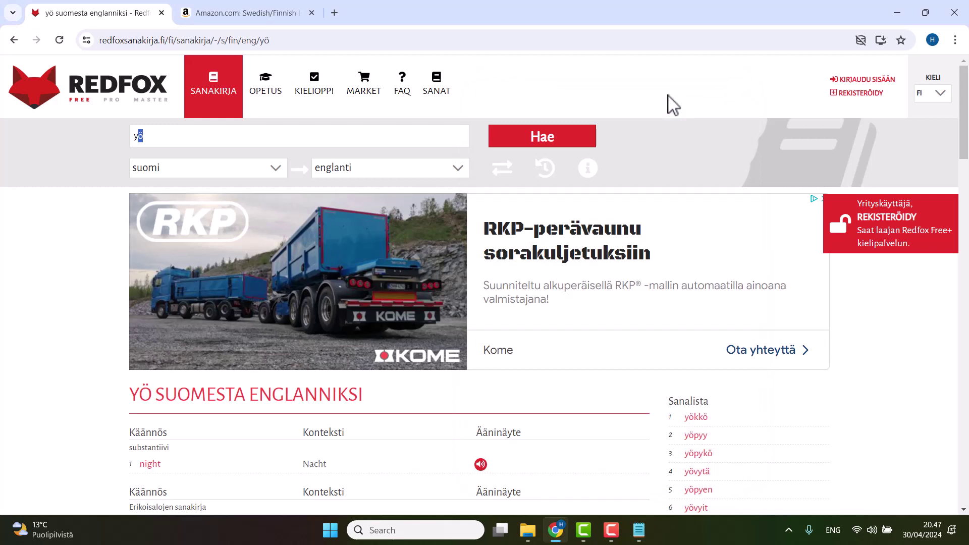
# Step: Search Windows for 'keyboard' and launch the On-Screen Keyboard
pyautogui.click(417, 528)
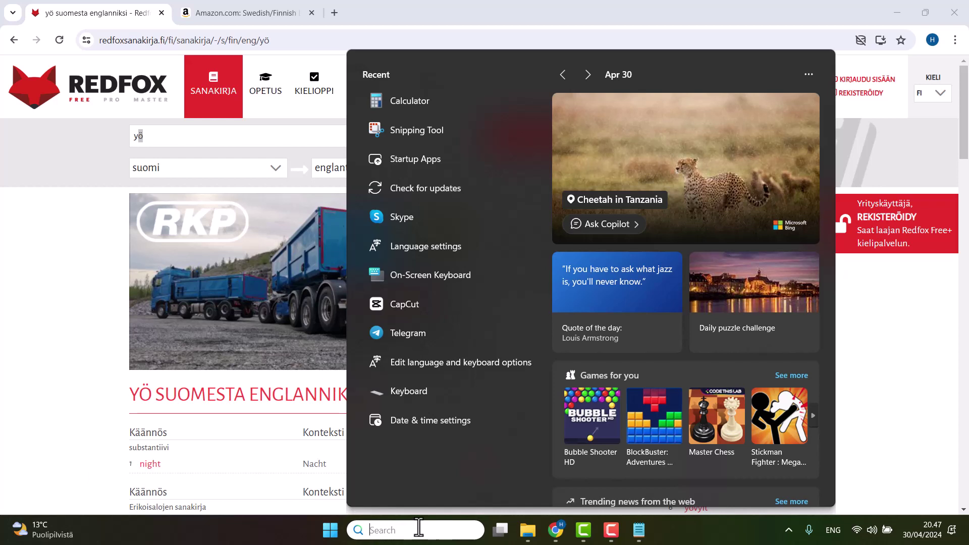
pyautogui.write('key')
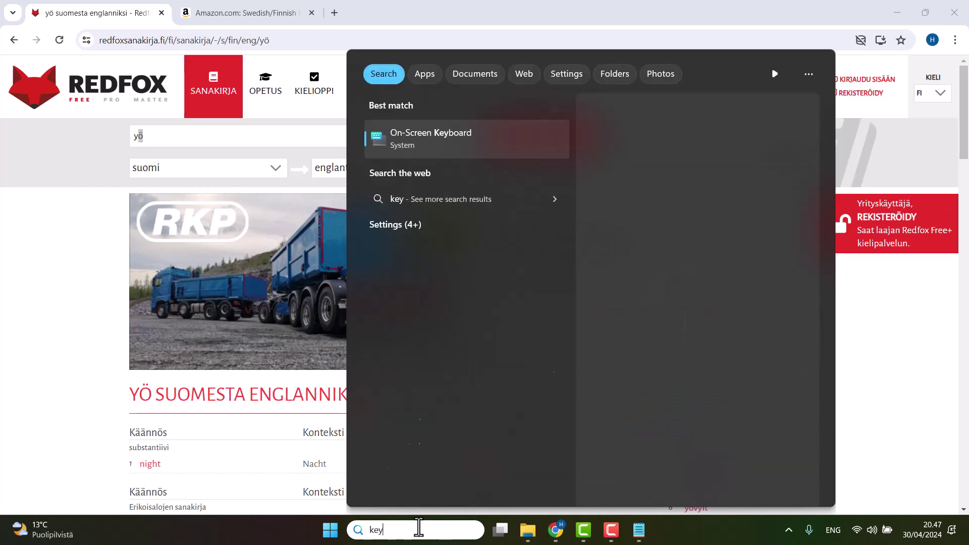
pyautogui.write('board')
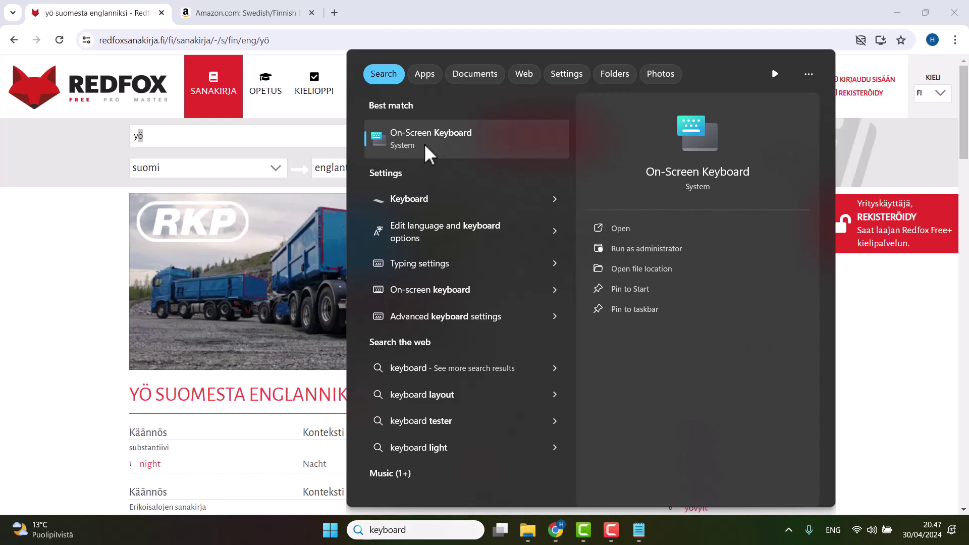
pyautogui.click(424, 144)
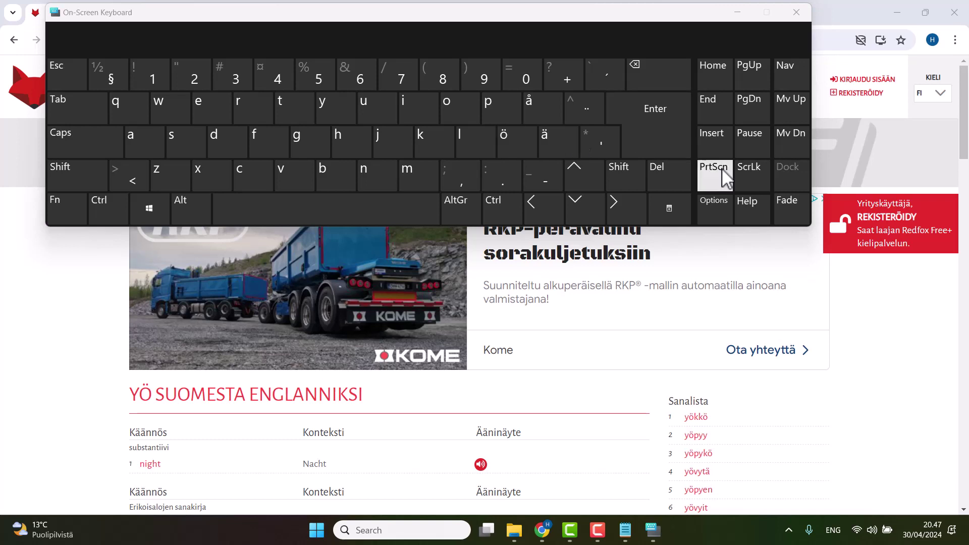
# Step: Change the keyboard layout to Russian so the On-Screen Keyboard shows Cyrillic keys
pyautogui.click(832, 529)
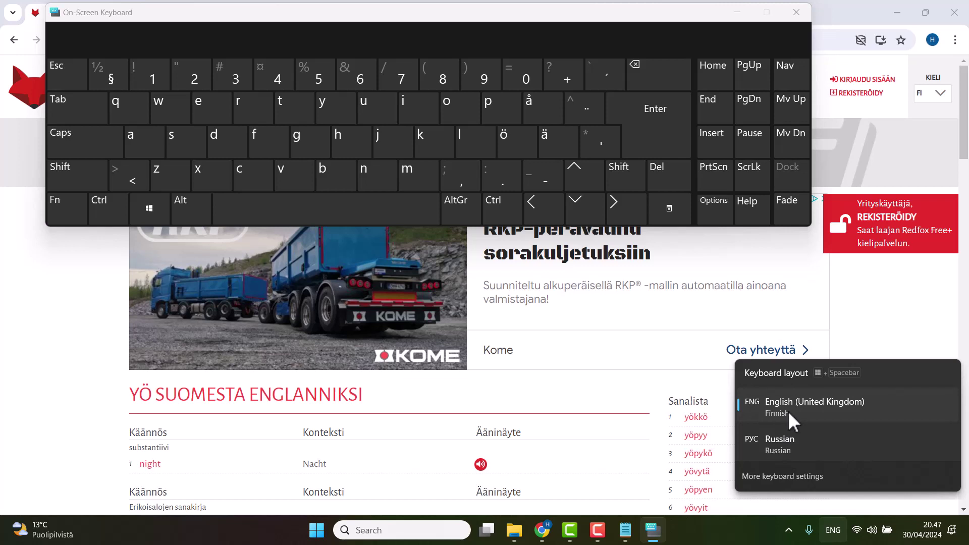
pyautogui.click(801, 447)
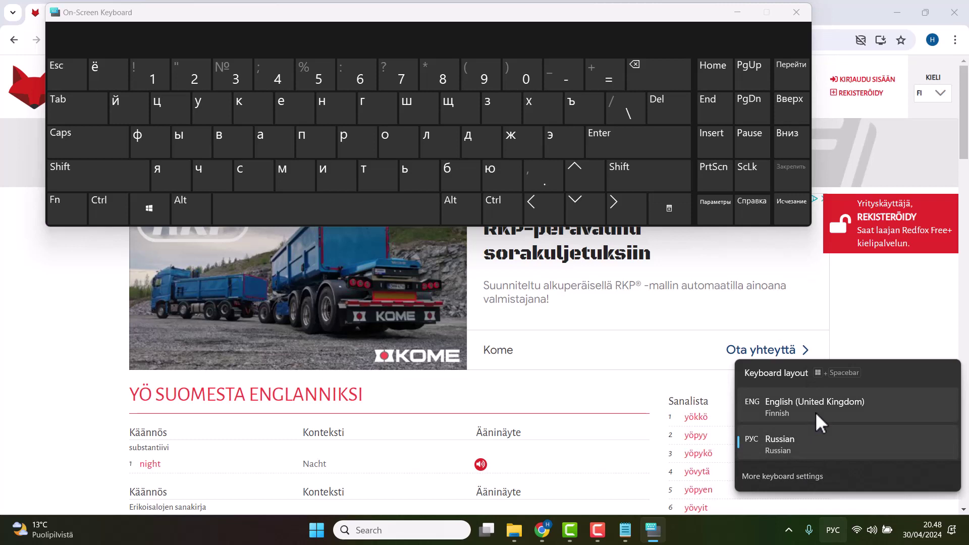
# Step: Close the On-Screen Keyboard and switch input back to English in the search box
pyautogui.click(795, 16)
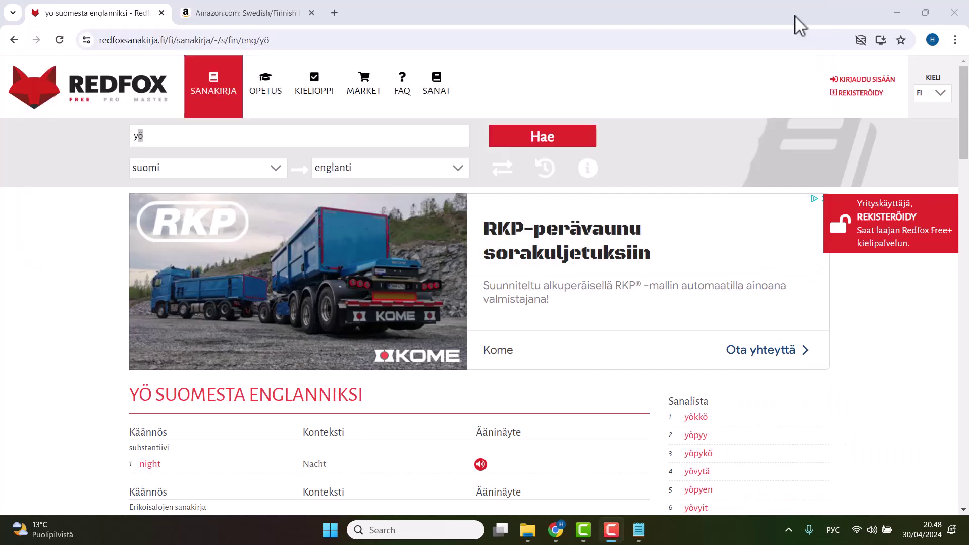
pyautogui.click(386, 530)
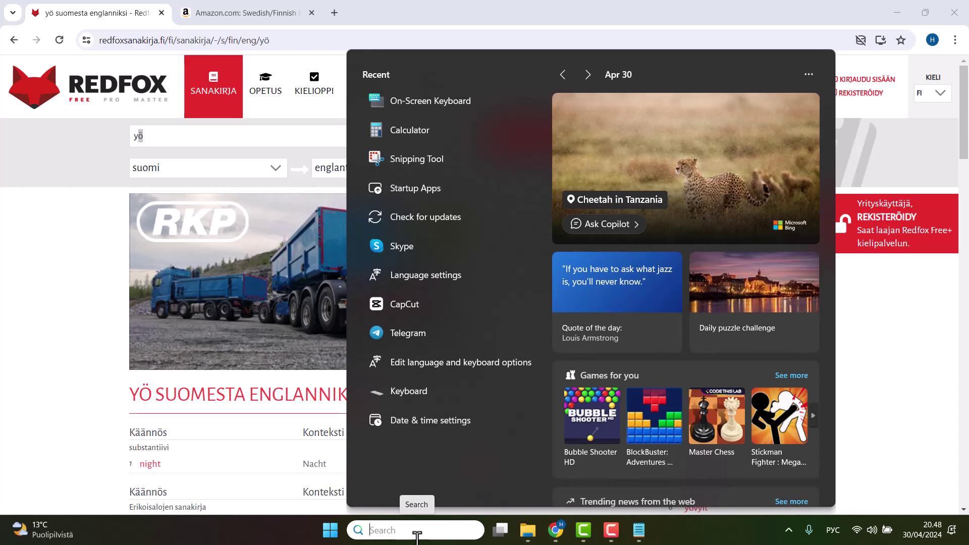
pyautogui.write('д')
pyautogui.press('BackSpace')
pyautogui.hotkey('alt', 'shift')
# Step: Search 'langu' to open Language & region, then inspect the display language list unchanged
pyautogui.write('langu')
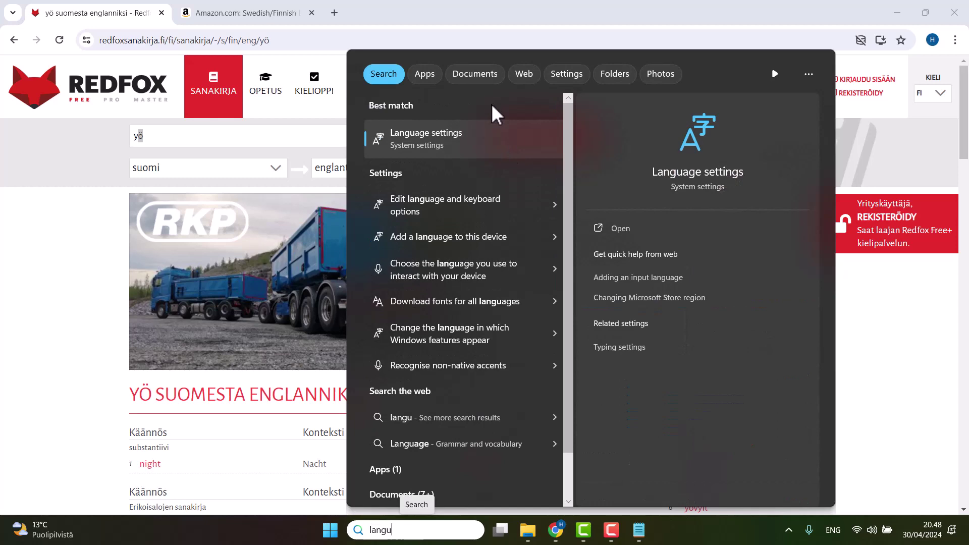
pyautogui.click(449, 153)
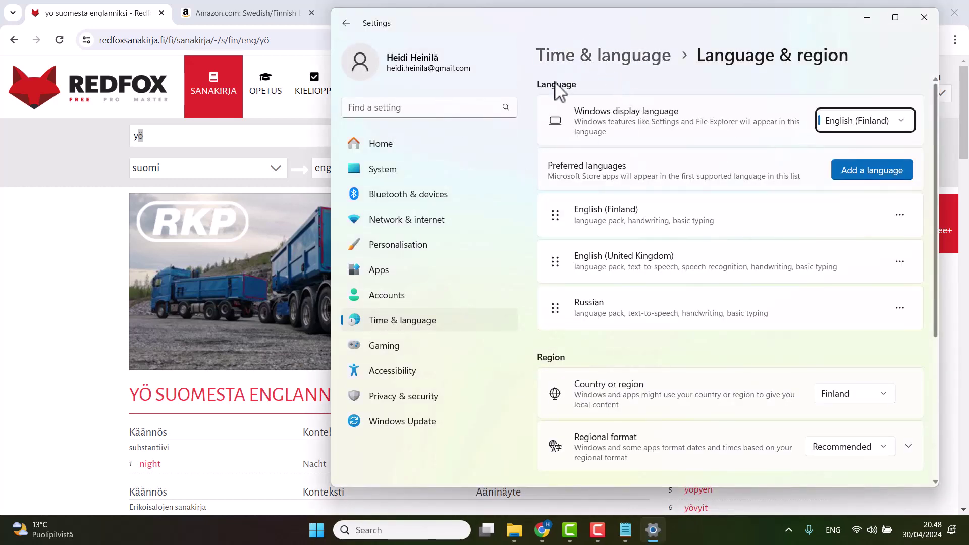
pyautogui.click(859, 128)
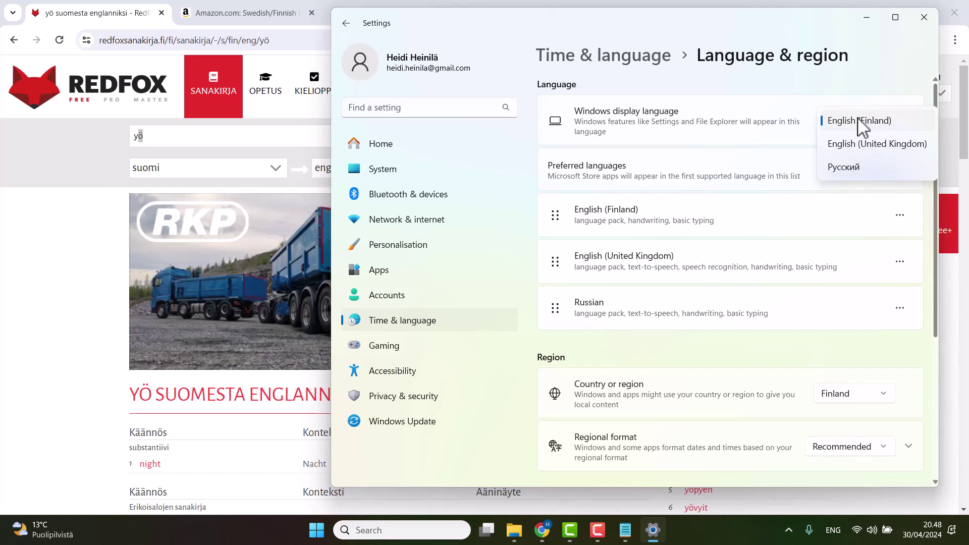
pyautogui.click(770, 113)
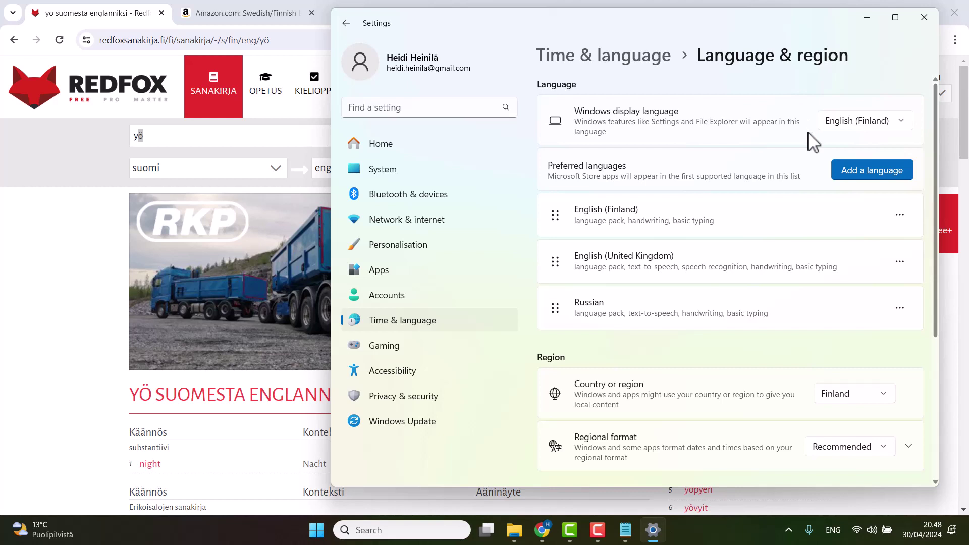
# Step: Add Finnish (Suomi) with language pack, text-to-speech and handwriting, and start the install
pyautogui.click(859, 178)
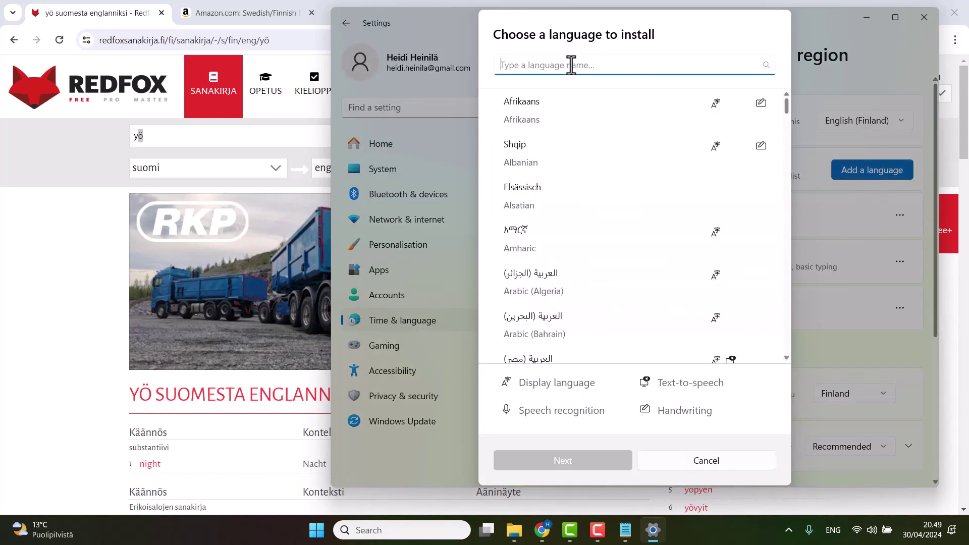
pyautogui.write('Finni')
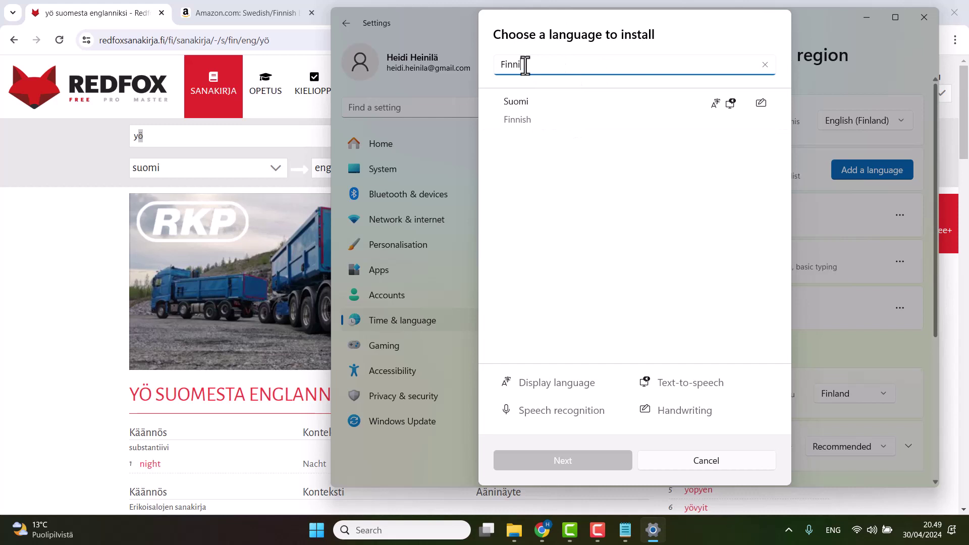
pyautogui.click(546, 109)
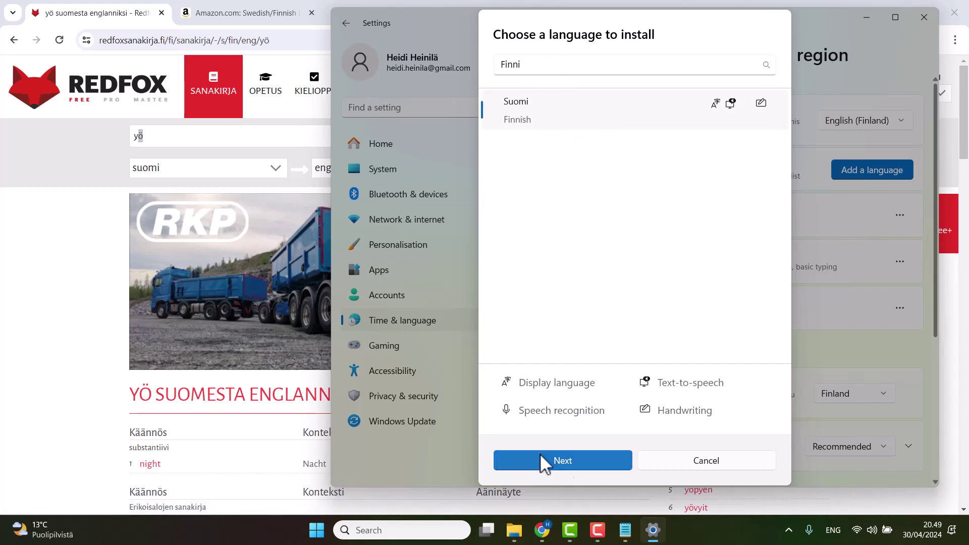
pyautogui.click(598, 460)
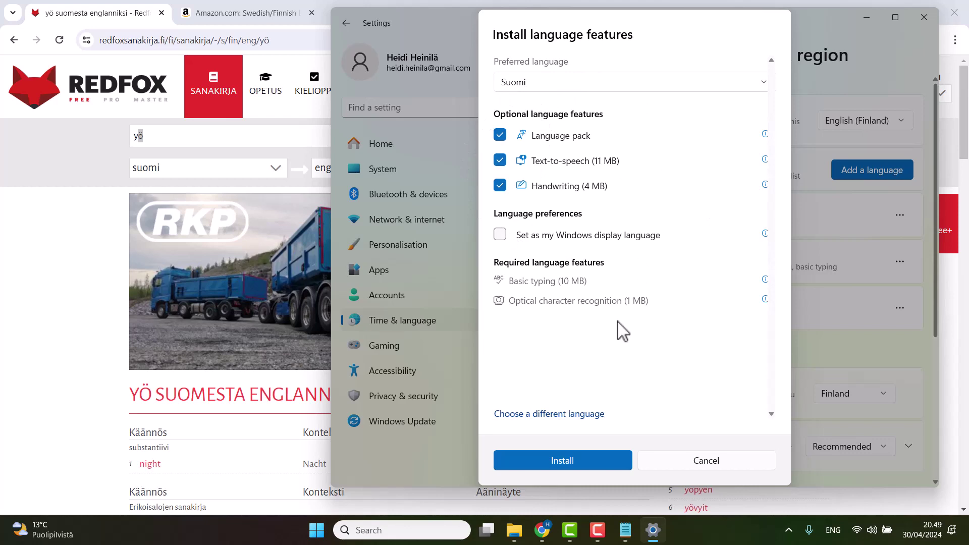
pyautogui.click(572, 460)
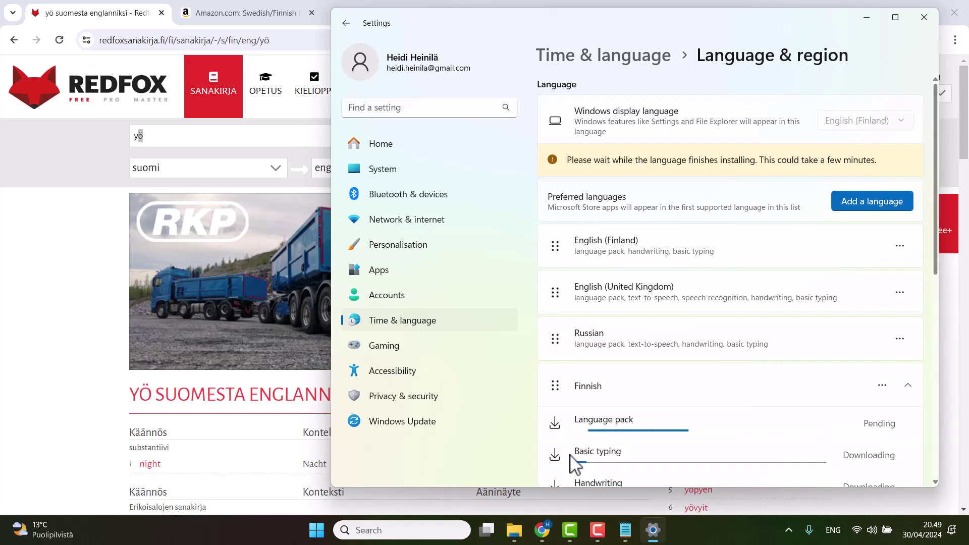
pyautogui.scroll(-2, 746, 371)
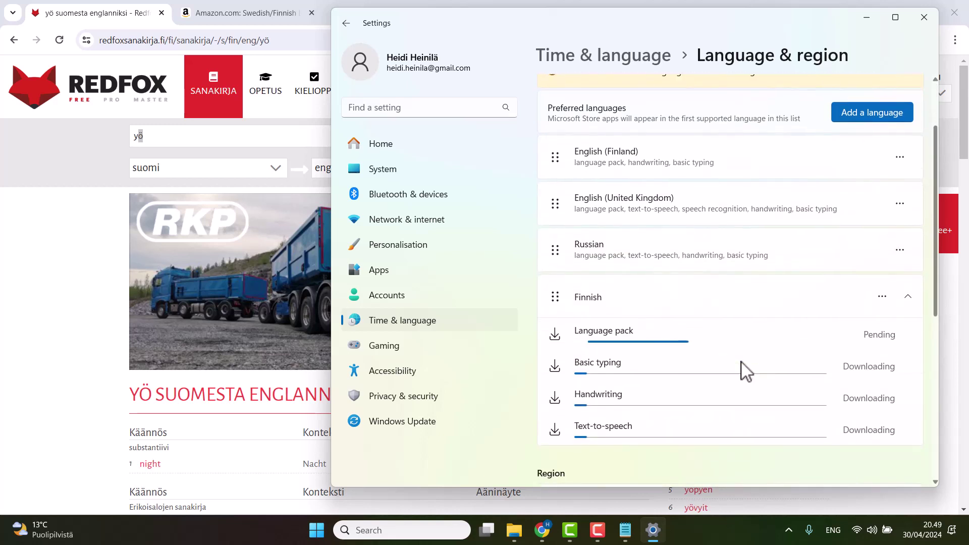
pyautogui.scroll(1, 746, 372)
pyautogui.scroll(1, 746, 372)
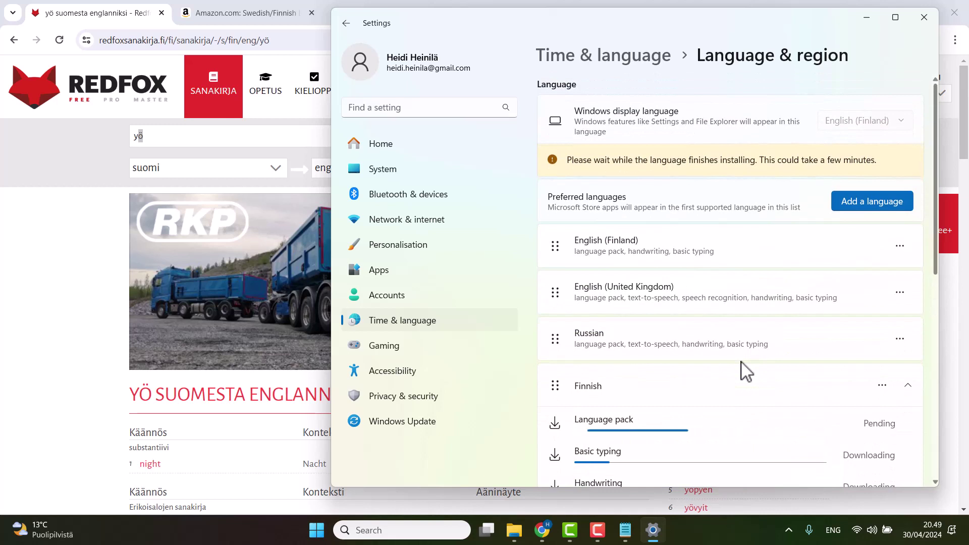
pyautogui.scroll(-2, 746, 372)
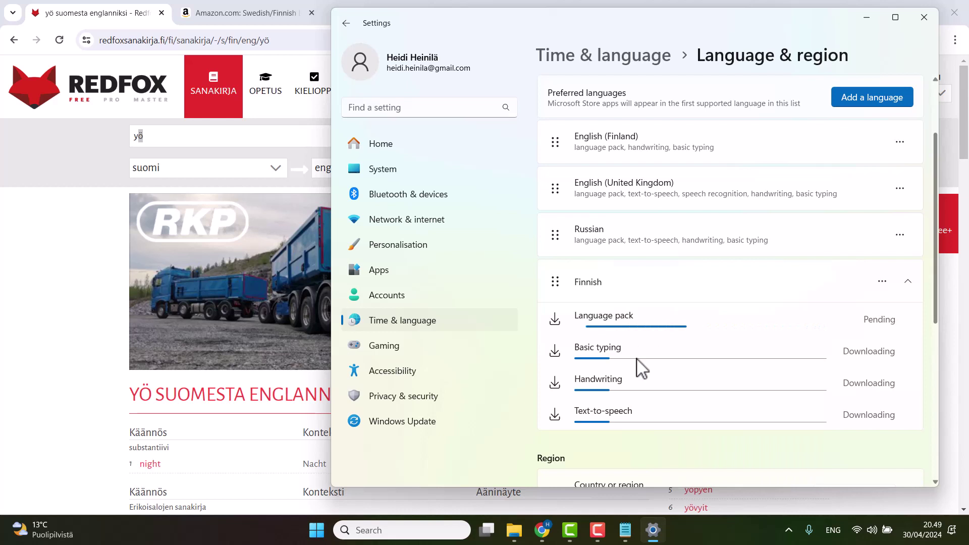
# Step: Reopen the On-Screen Keyboard from Recent and confirm Finnish appears among keyboard layouts
pyautogui.click(371, 531)
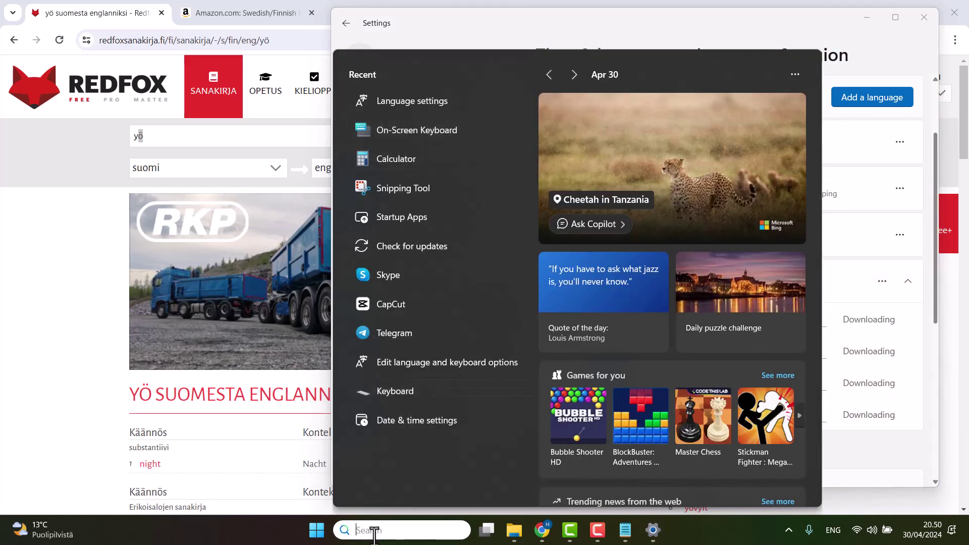
pyautogui.click(406, 127)
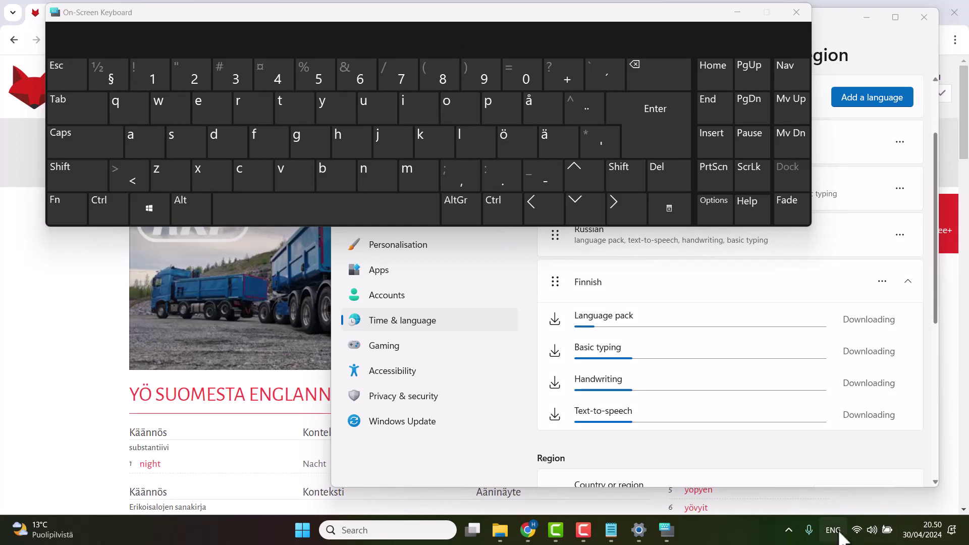
pyautogui.click(837, 531)
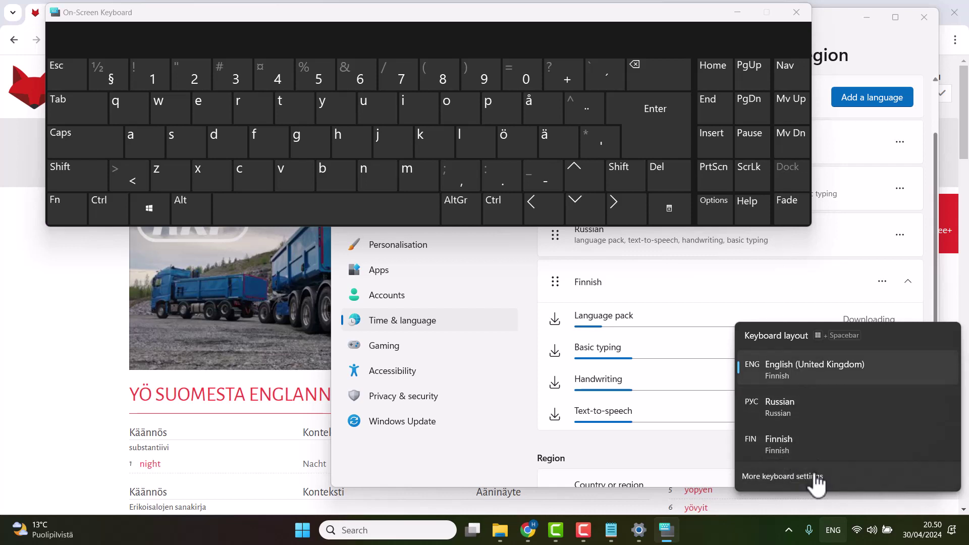
pyautogui.click(833, 531)
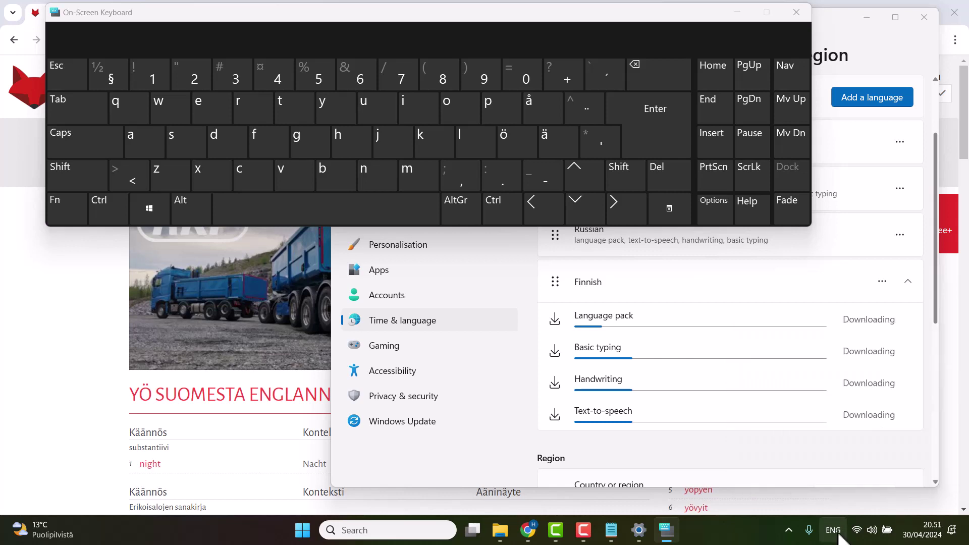
pyautogui.click(833, 530)
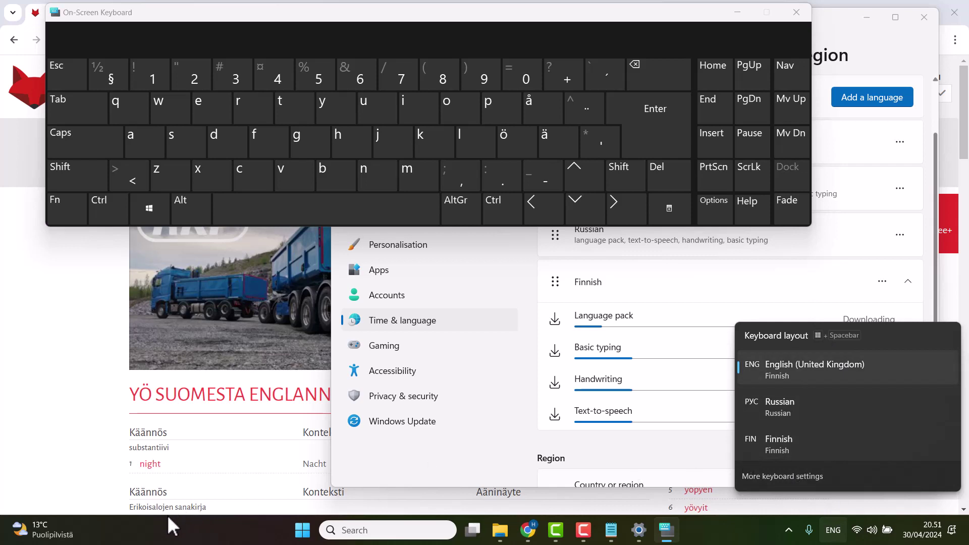
pyautogui.click(180, 541)
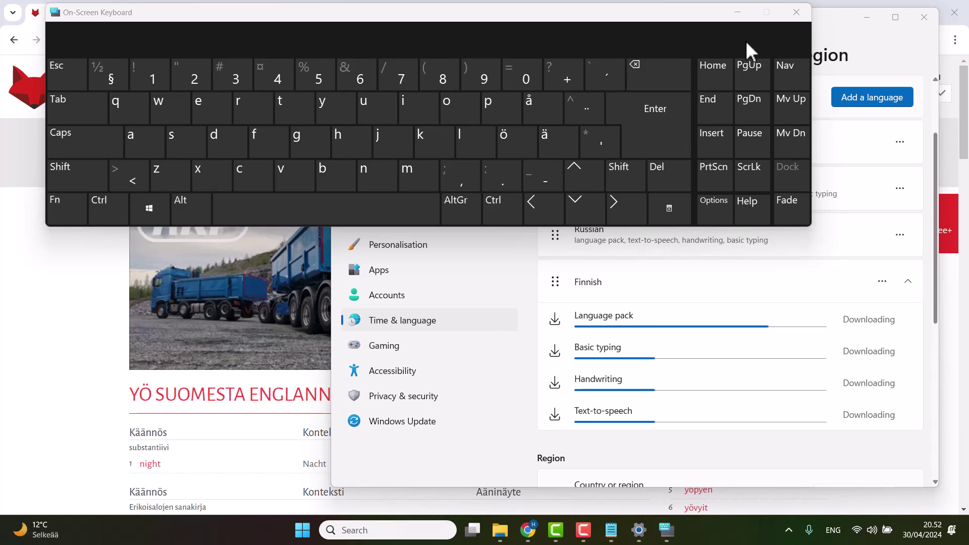
# Step: Minimise the On-Screen Keyboard, show the Amazon Finnish keyboard labels tab and the layout list
pyautogui.click(738, 10)
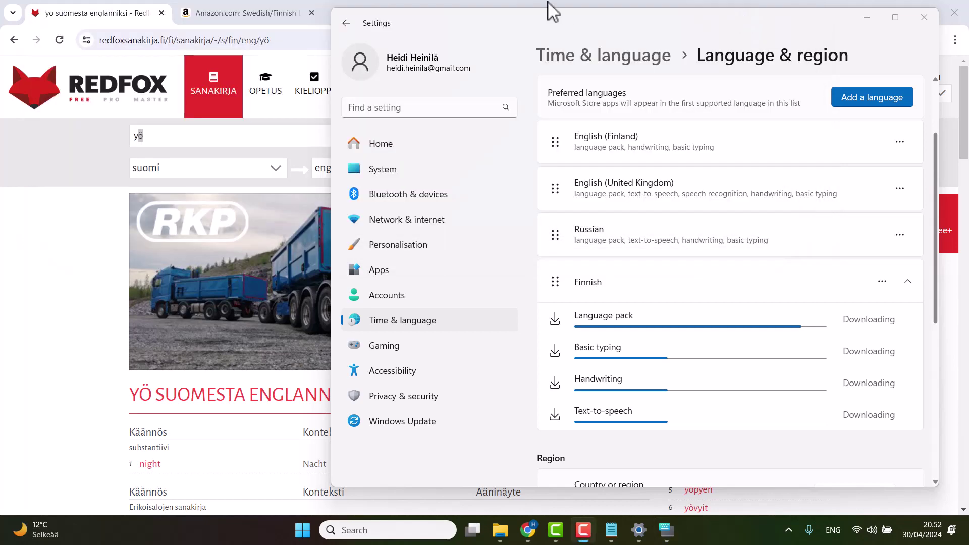
pyautogui.click(225, 11)
pyautogui.press('F10')
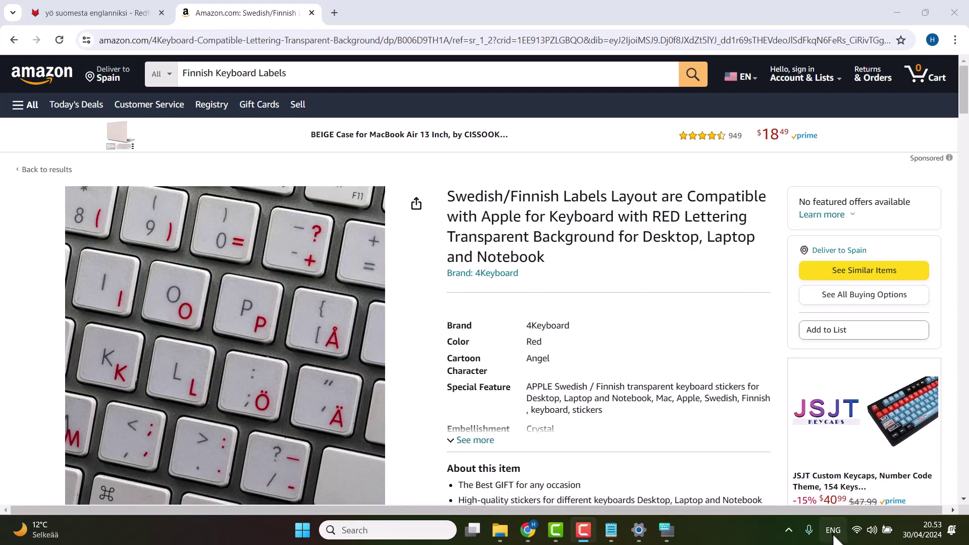
pyautogui.click(833, 531)
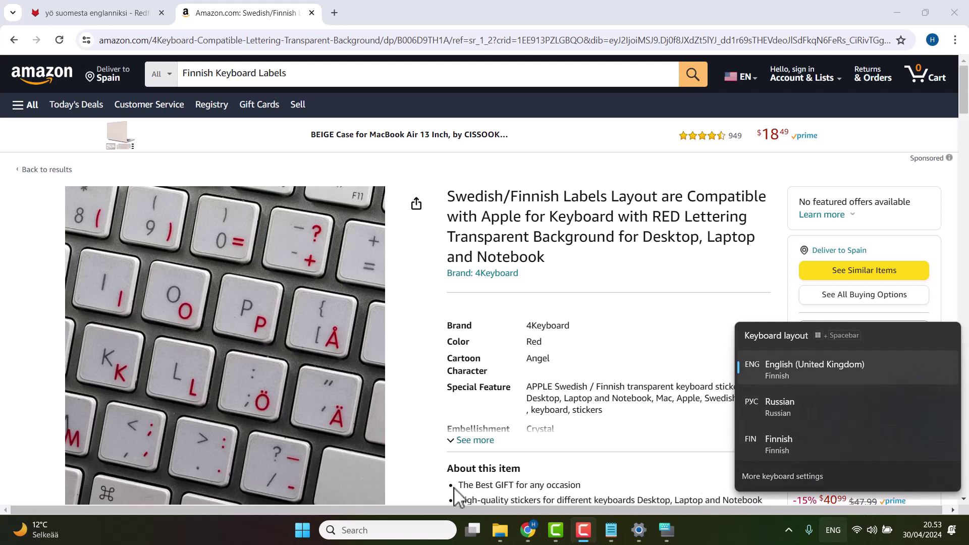